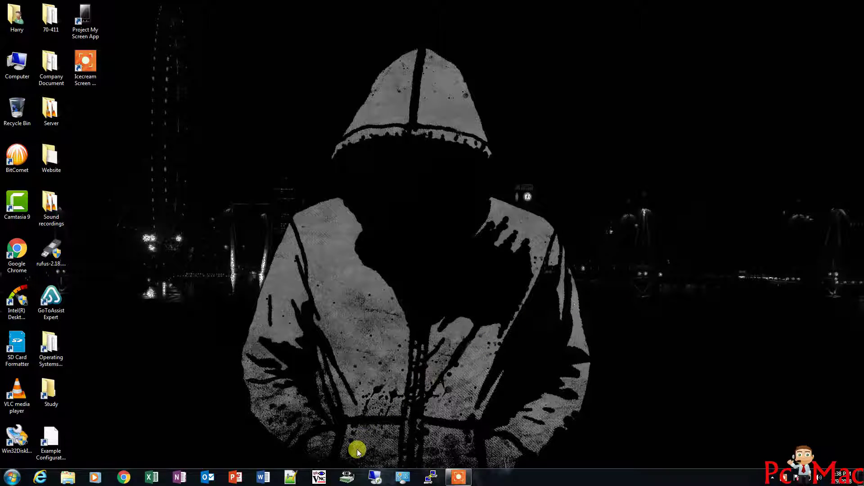
Find the Raspberry Pi at 192.168.1.80 in the network scanner, then close the scanner.
click(348, 477)
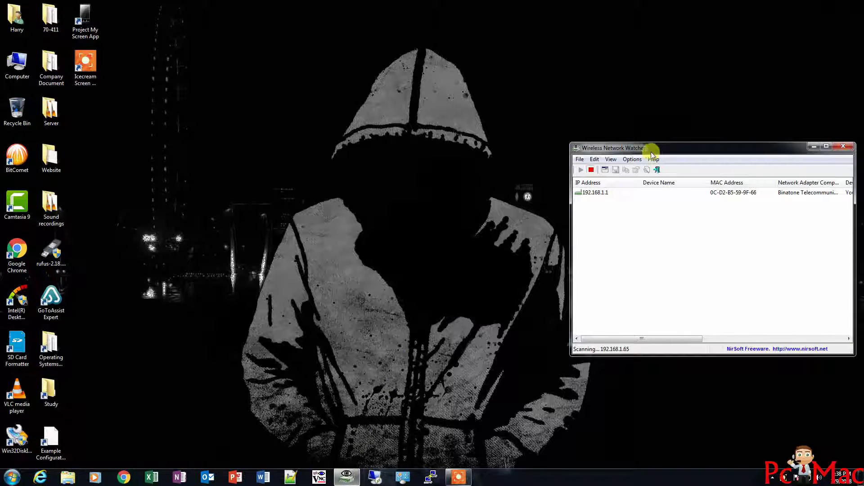
drag(664, 149, 435, 111)
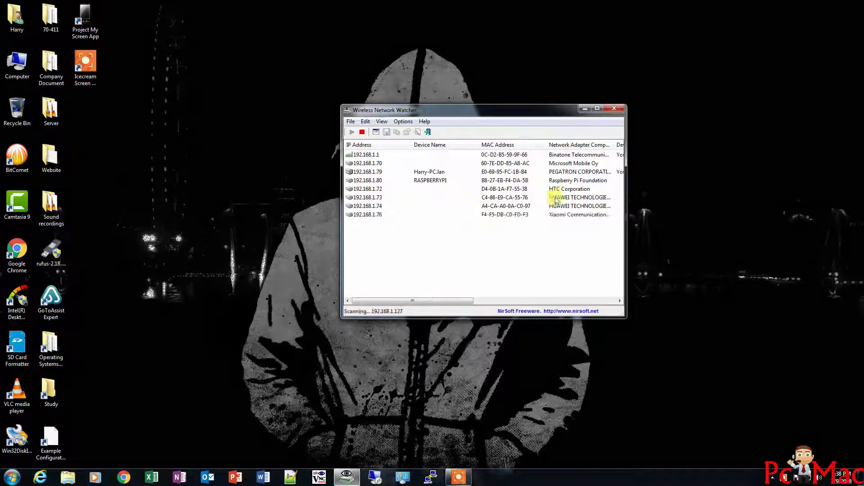
click(565, 181)
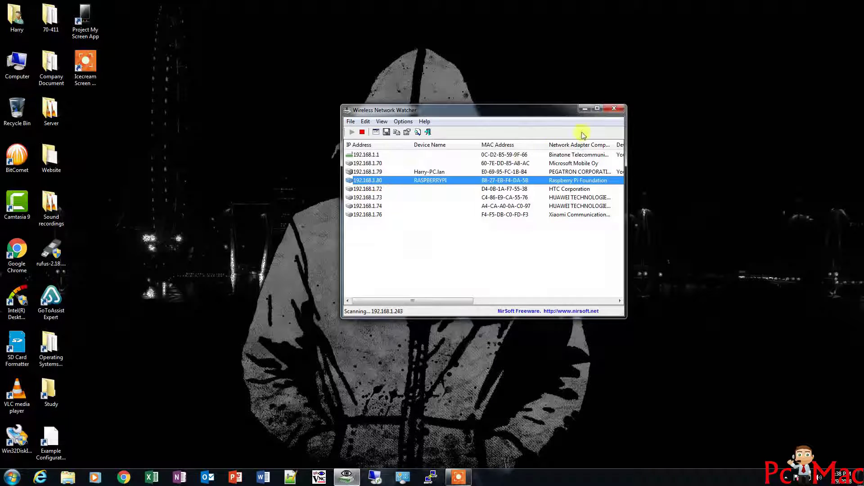
click(615, 111)
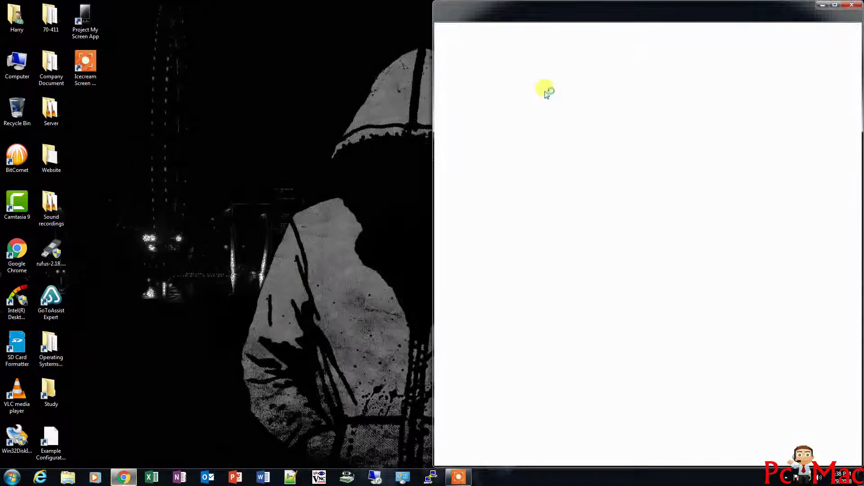
Load 192.168.1.80 in Chrome and log in to the openmediavault control panel as admin.
text(1)
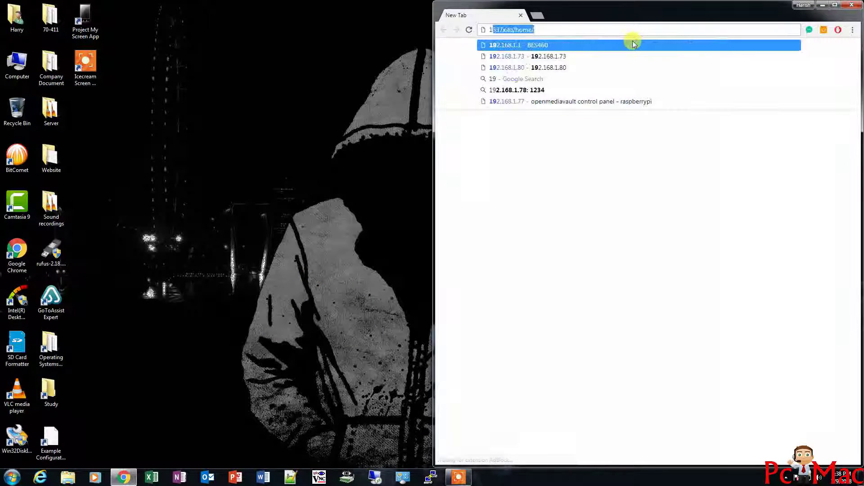
text(92.168.1.80)
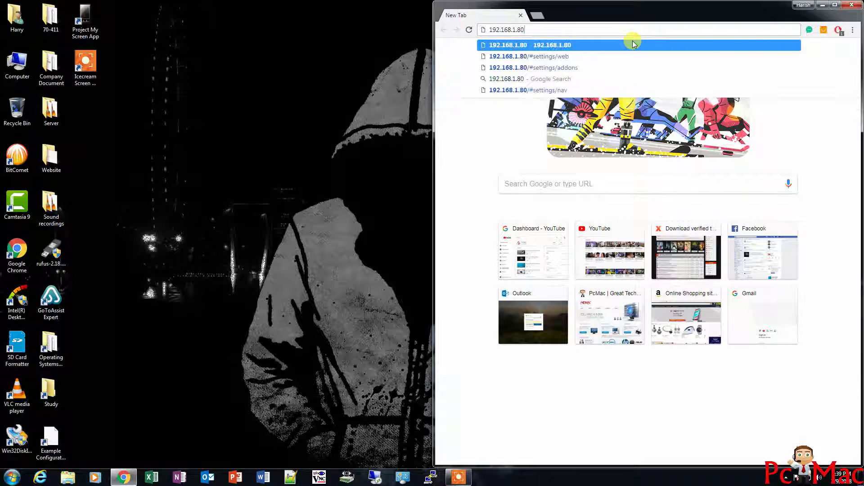
key(Return)
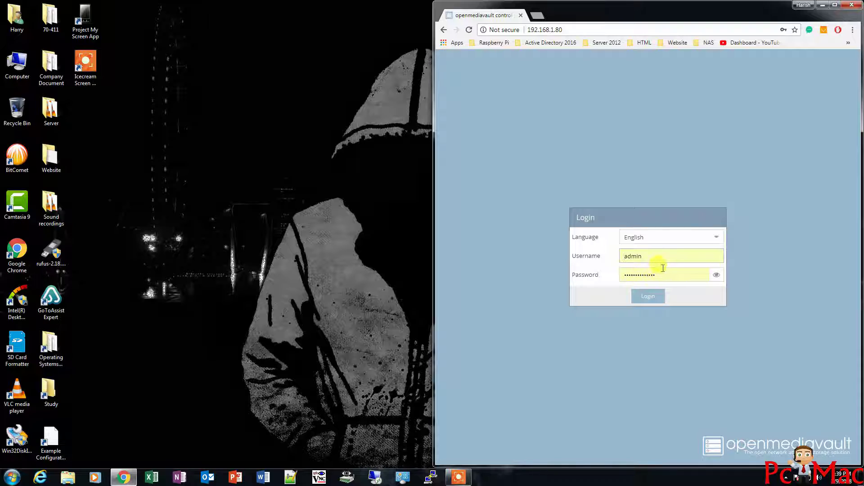
click(652, 297)
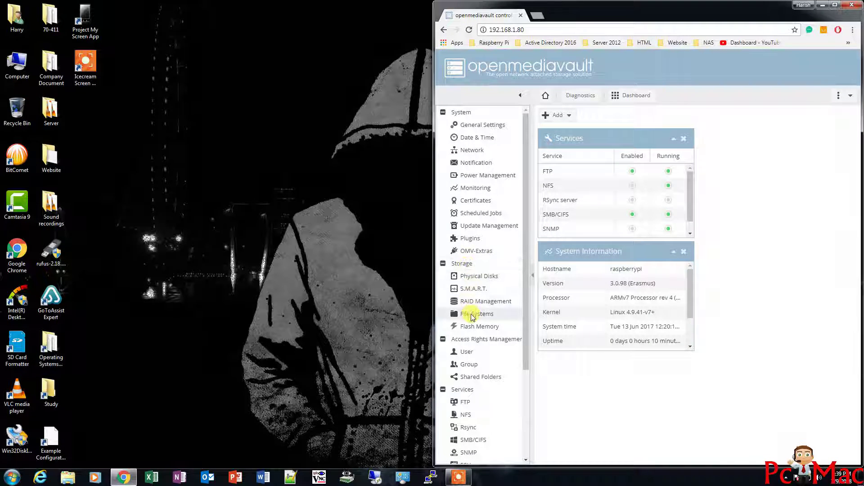
View the mounted /dev/sda1 Backup file system under Storage > File Systems in a maximized browser.
click(472, 318)
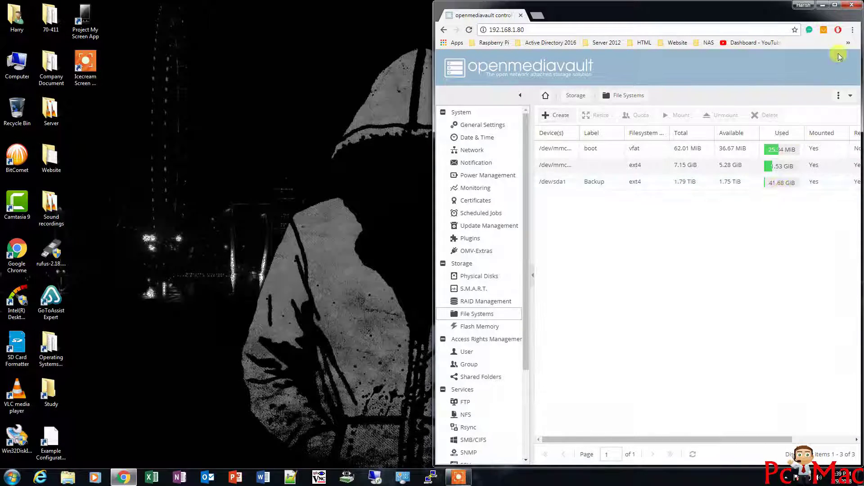
click(835, 5)
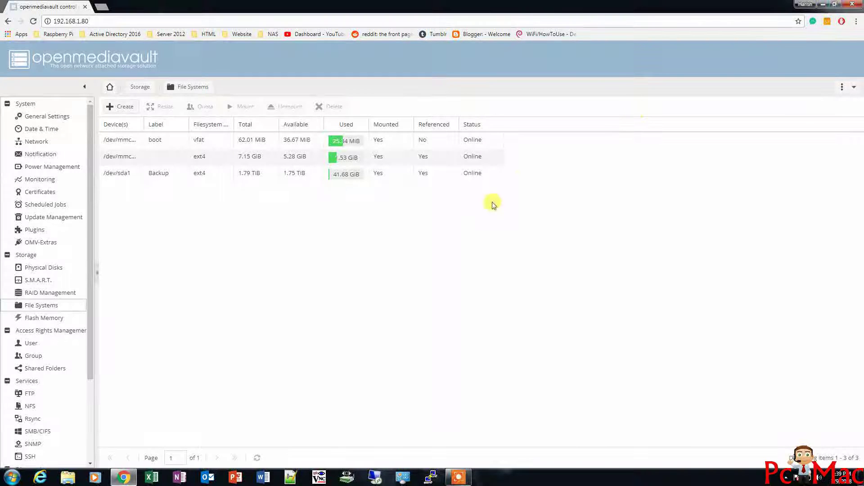
click(120, 176)
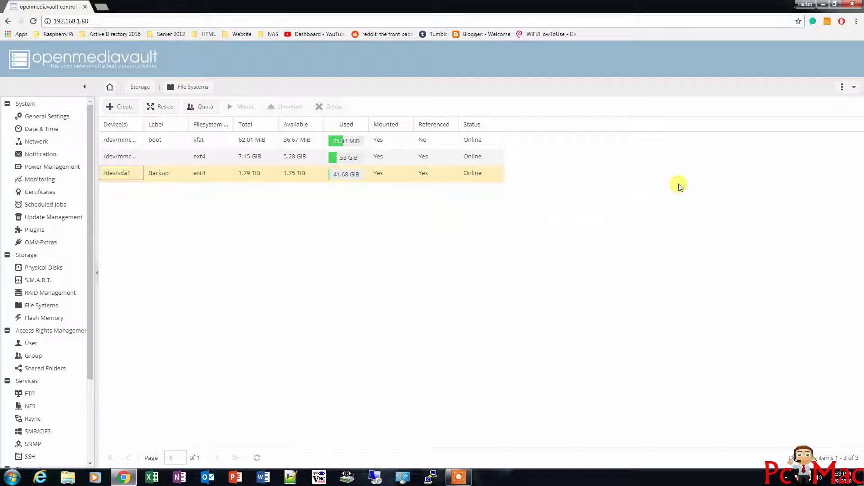
Close Chrome and confirm leaving the control panel site.
click(852, 5)
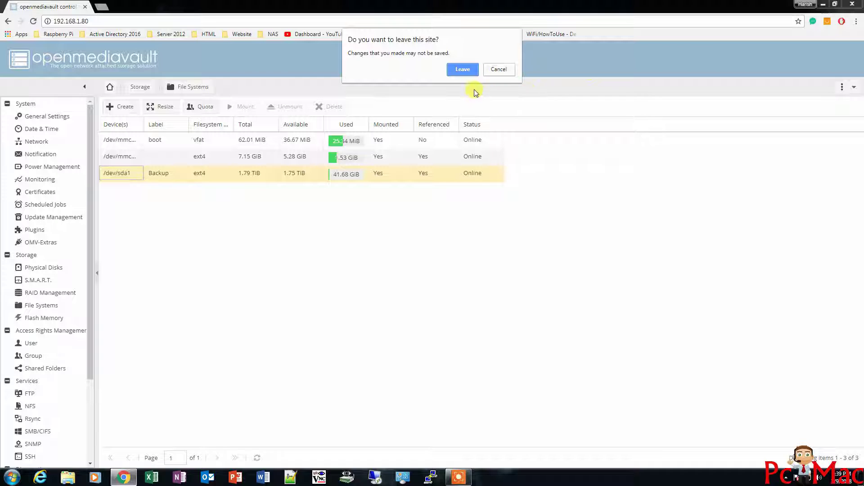
click(497, 70)
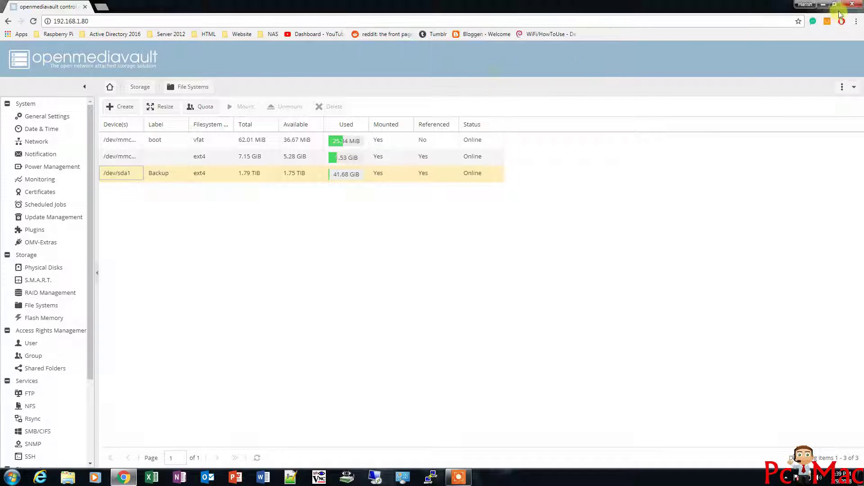
click(823, 3)
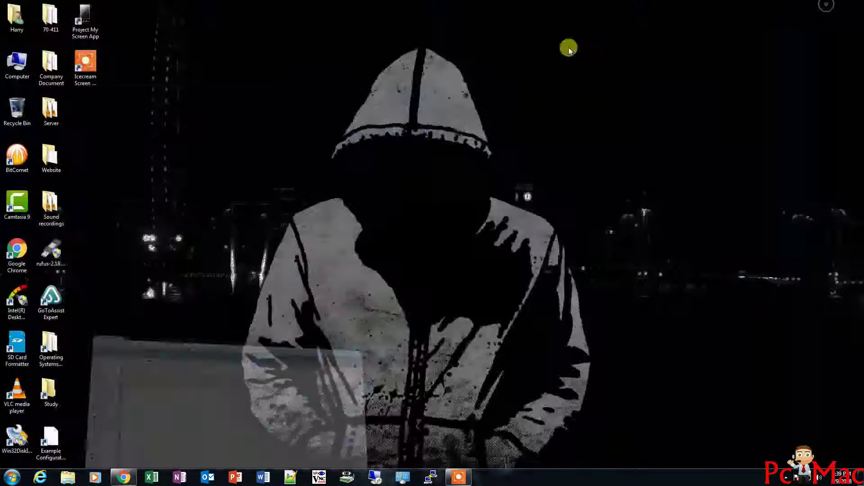
Open Computer, disconnect the Youtube (Z:) network drive, and refresh the drive list.
double_click(18, 68)
click(239, 243)
mouse_move(264, 243)
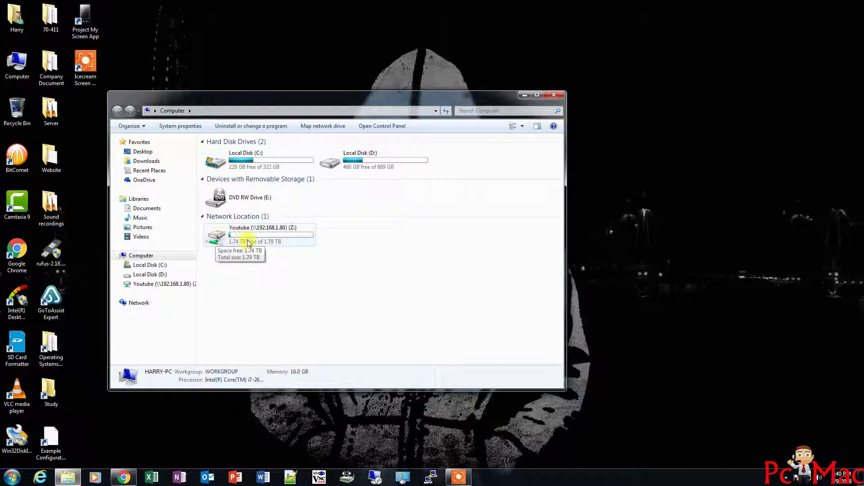
click(264, 238)
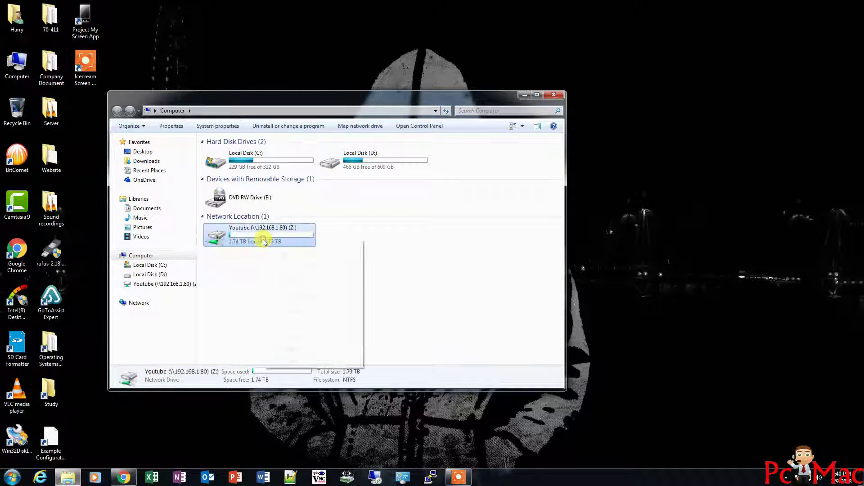
right_click(264, 239)
click(298, 311)
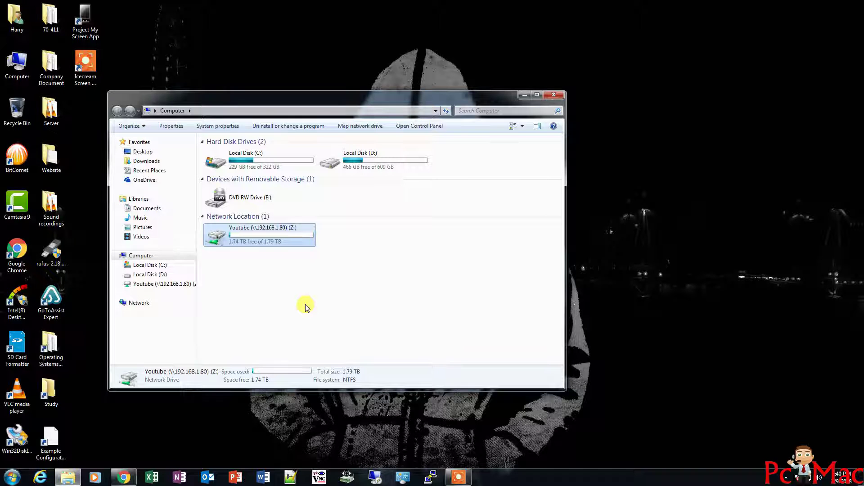
right_click(306, 302)
click(328, 339)
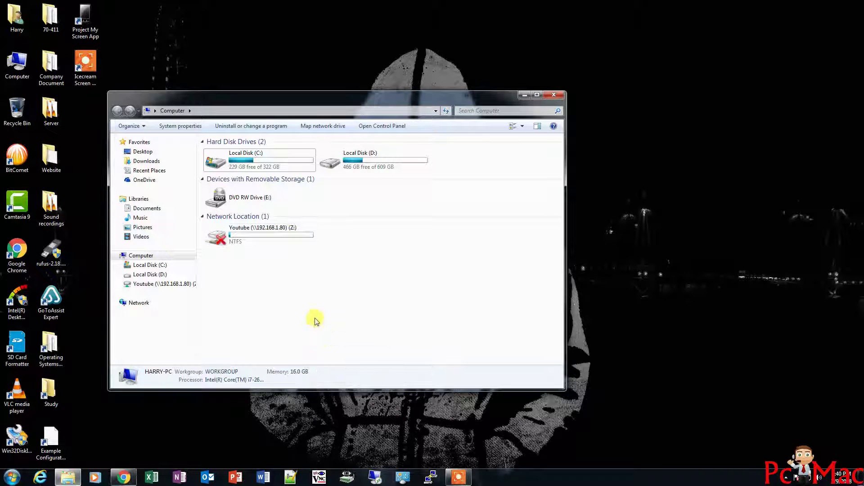
Retry disconnecting Youtube (Z:), dismiss the 'connection does not exist' error, and refresh.
right_click(260, 234)
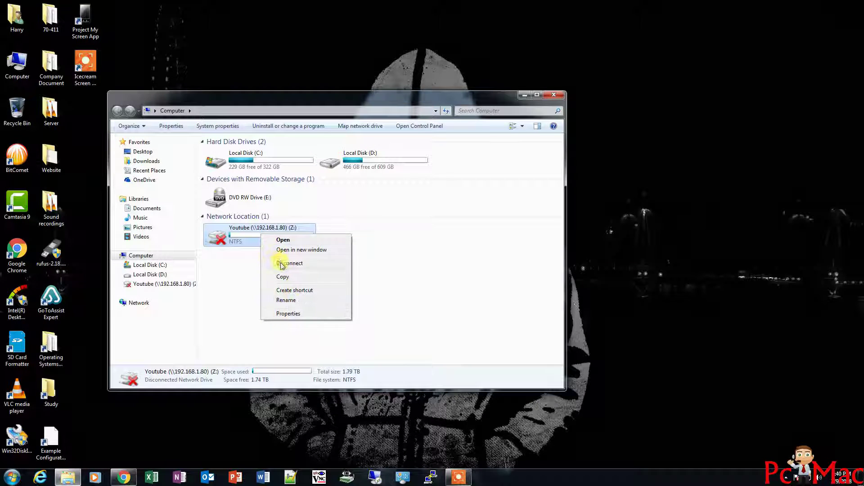
click(282, 266)
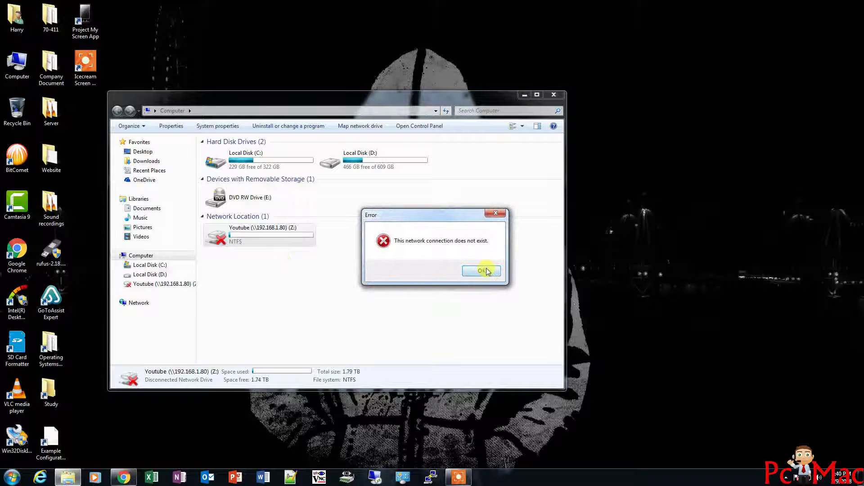
click(481, 271)
right_click(413, 265)
click(419, 295)
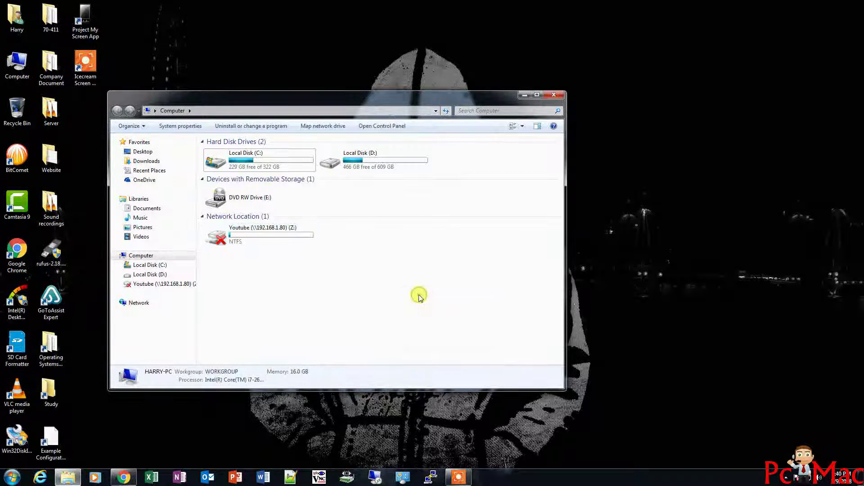
In a reopened Computer window, map \\192.168.1.80\Youtube to drive Z:.
click(554, 94)
double_click(17, 65)
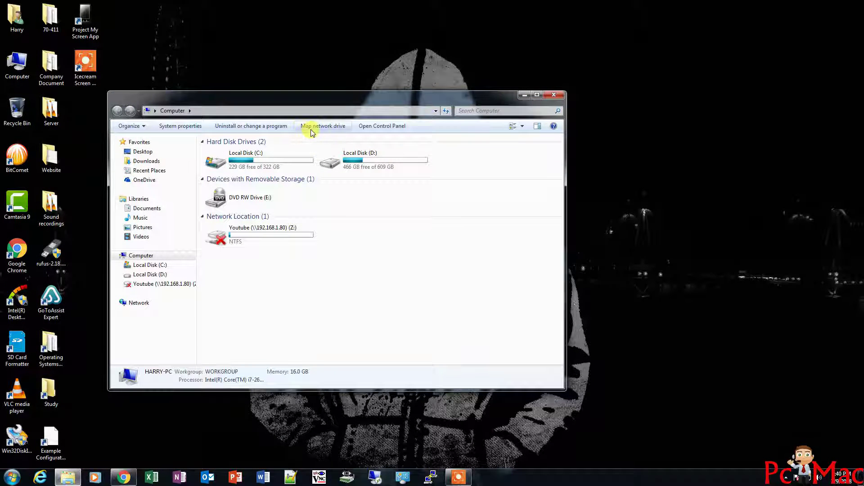
click(311, 128)
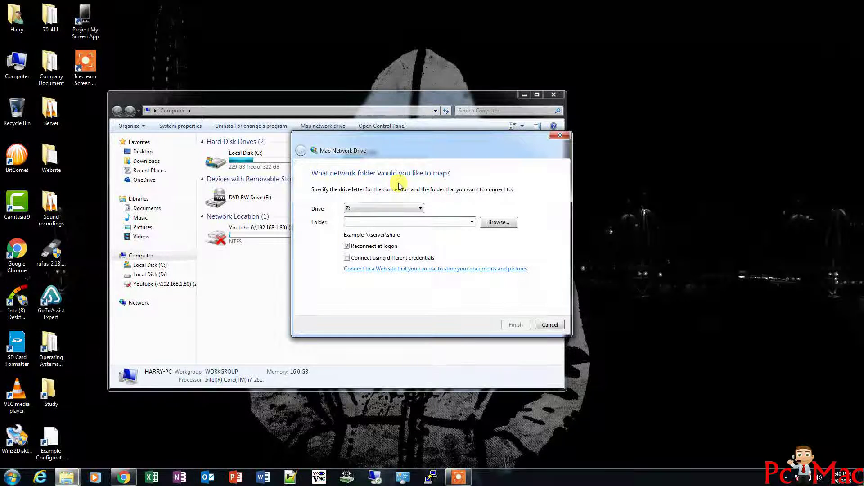
text(\\)
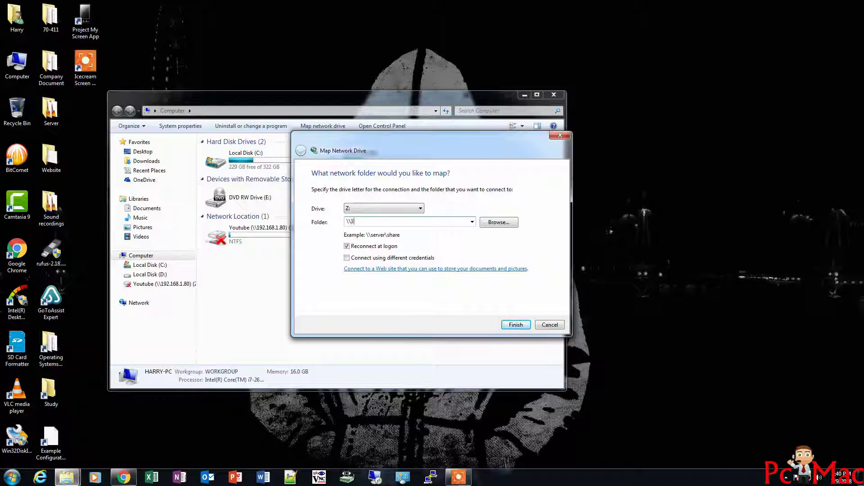
text(192.168.1.80)
text(\Youtube)
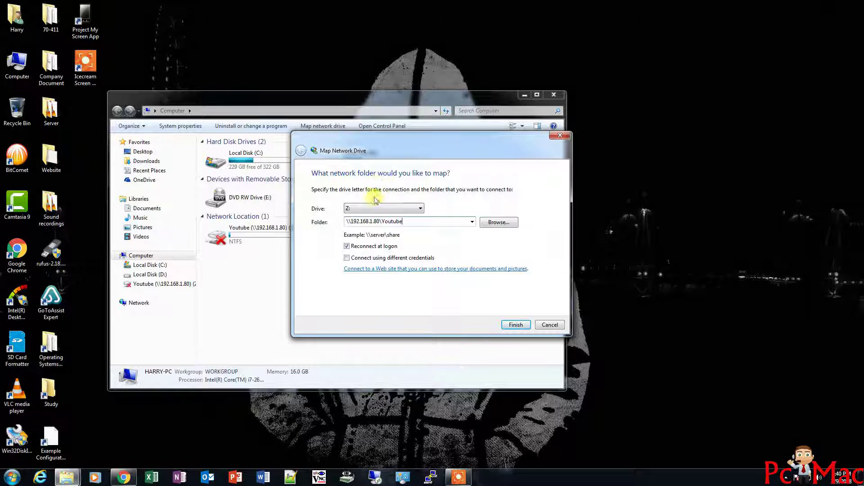
click(512, 325)
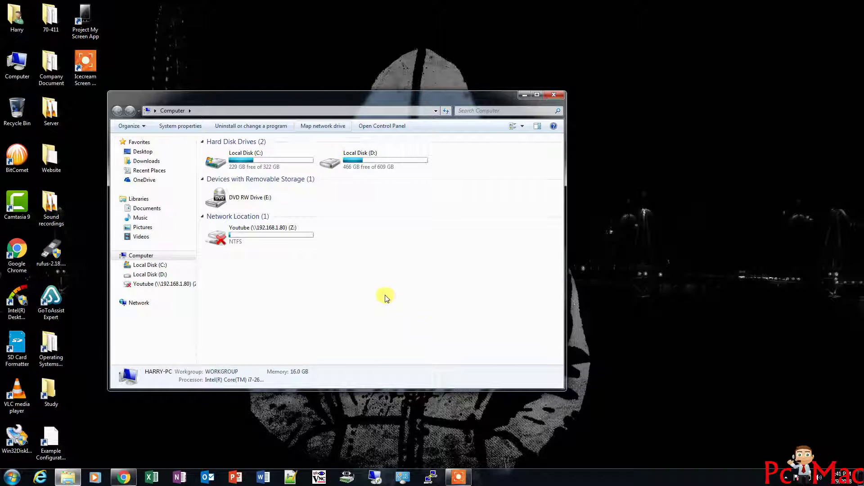
Refresh the drive list, open Youtube (Z:), and snap its window to the right half.
right_click(377, 265)
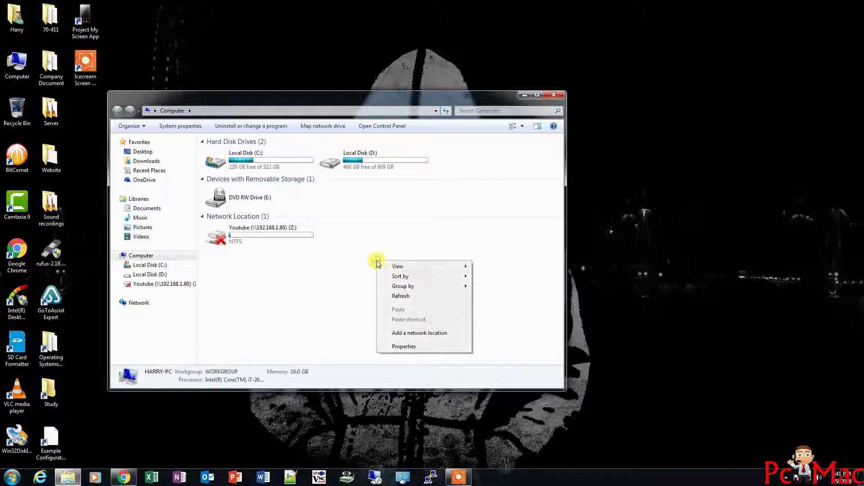
click(397, 296)
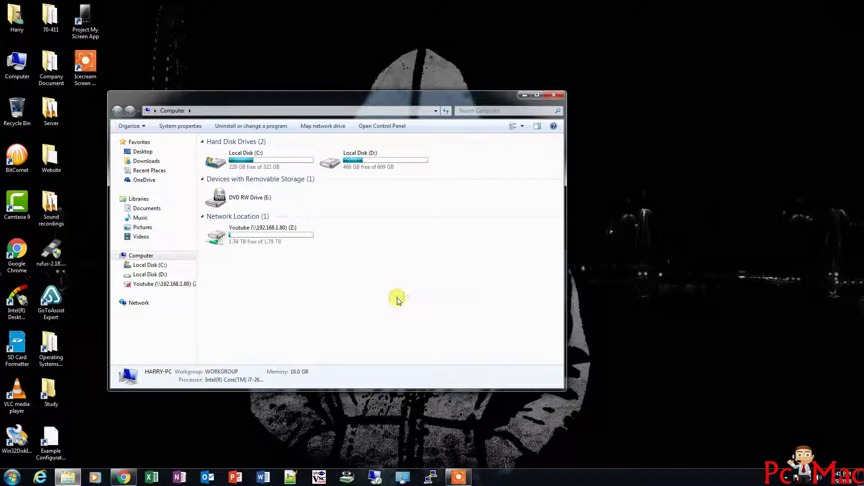
double_click(279, 242)
drag(347, 97, 454, 113)
key(super+Right)
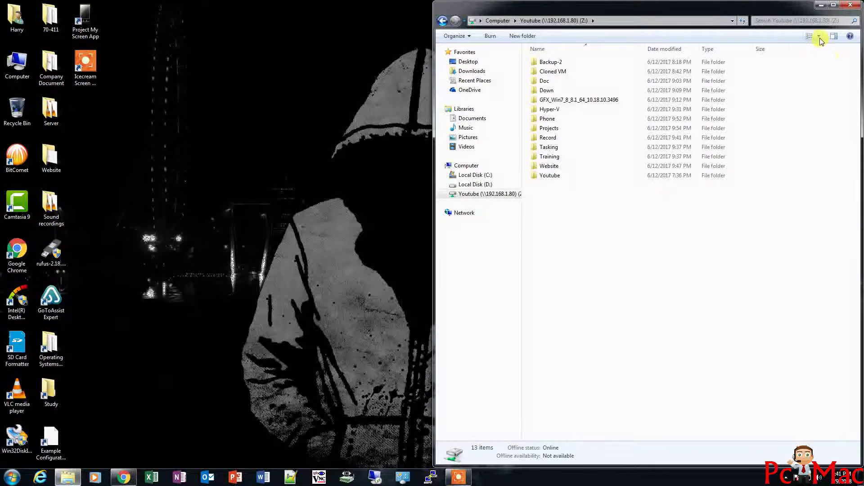
Switch the folder view to Extra Large Icons, then to Medium Icons.
click(820, 39)
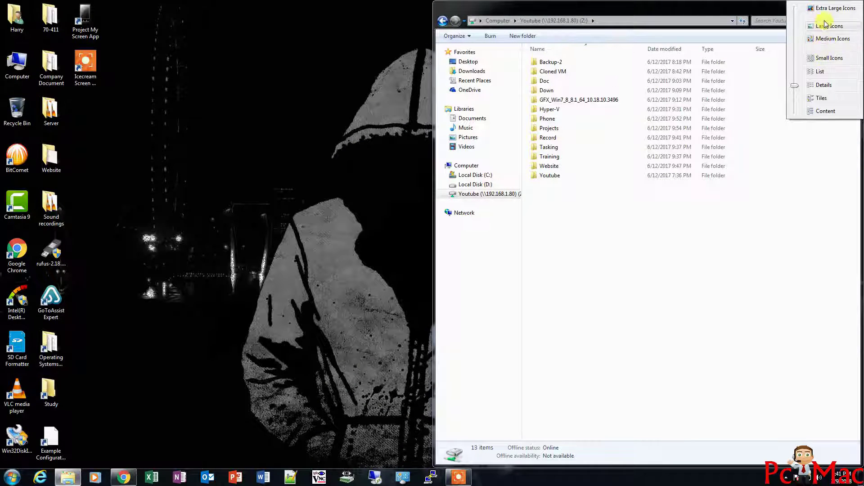
click(831, 8)
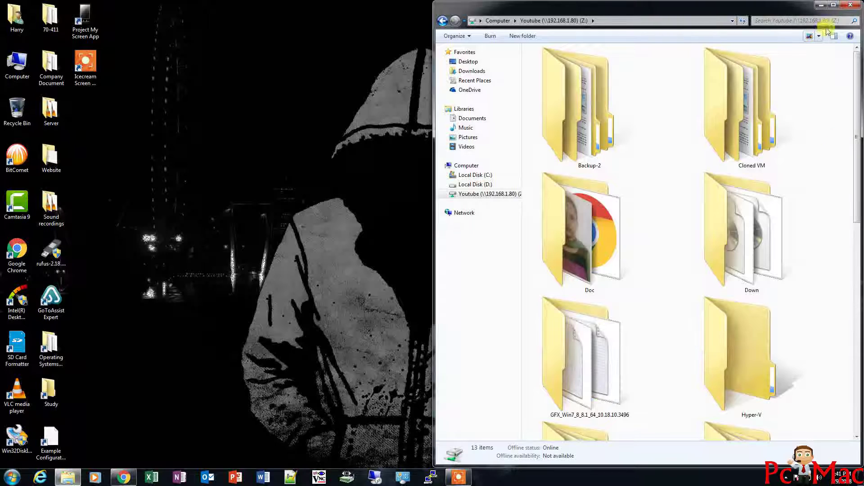
click(819, 36)
click(820, 56)
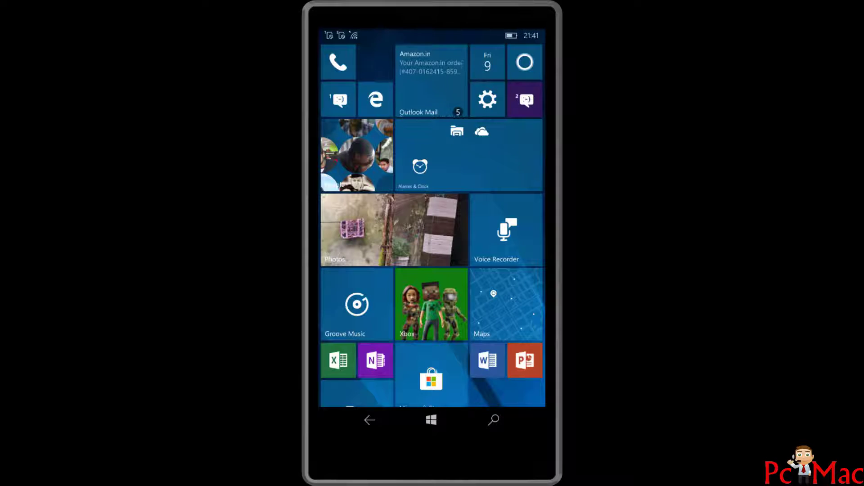
Scroll down the phone's Start screen to the Metro File Manager tile.
scroll(431, 216, down, 3)
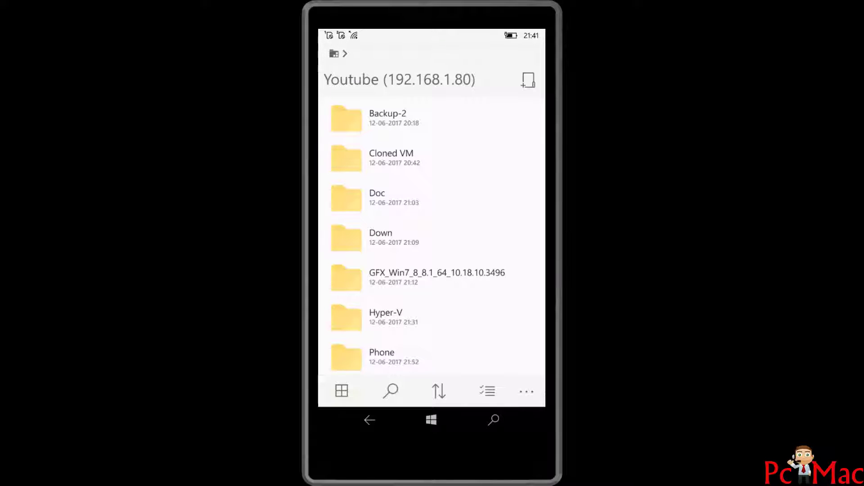
Scroll the Youtube share, open Record > Kodi, and try playing kodi_Installation.mp4.
scroll(432, 234, down, 10)
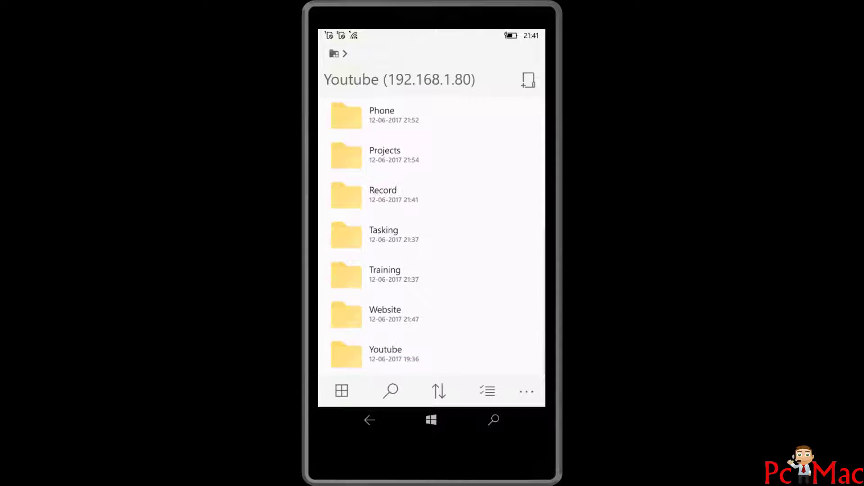
scroll(432, 216, down, 2)
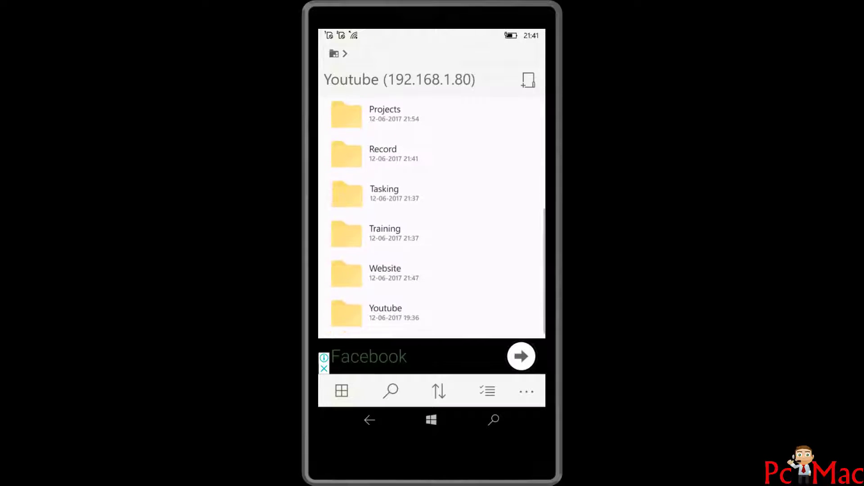
click(382, 153)
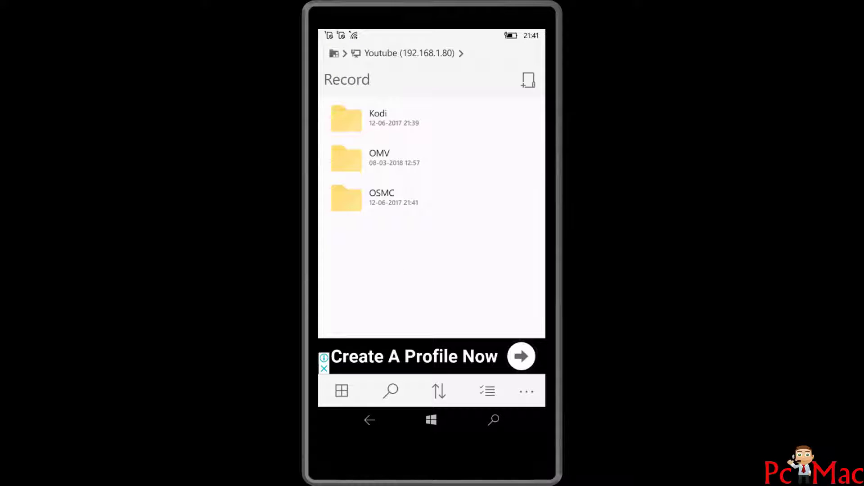
click(378, 118)
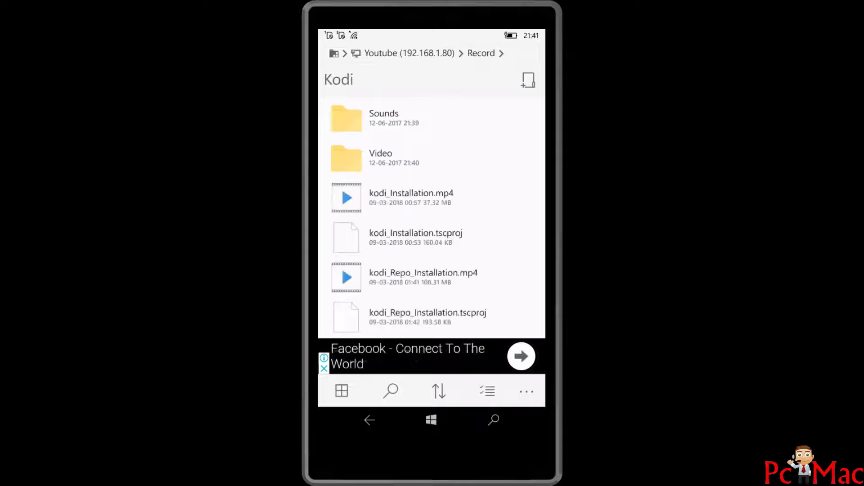
click(405, 197)
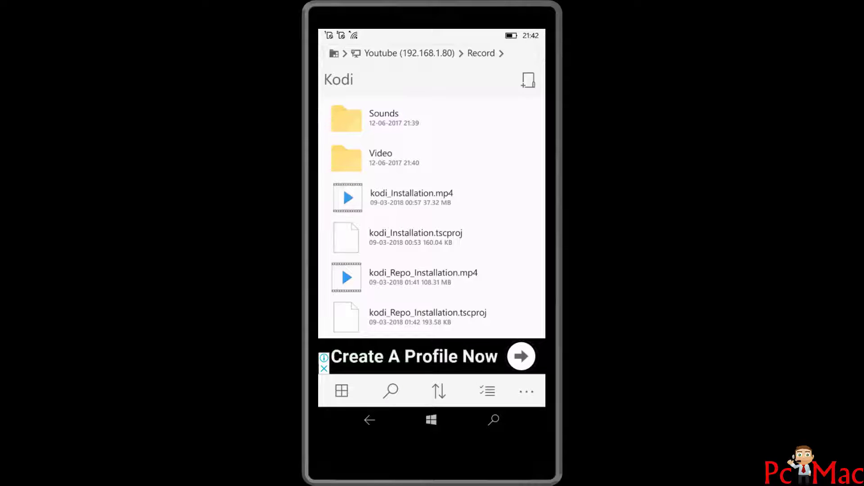
Mark kodi_Installation.mp4 for Copy/Move and move it into the phone's Personal > Documents folder.
right_click(411, 197)
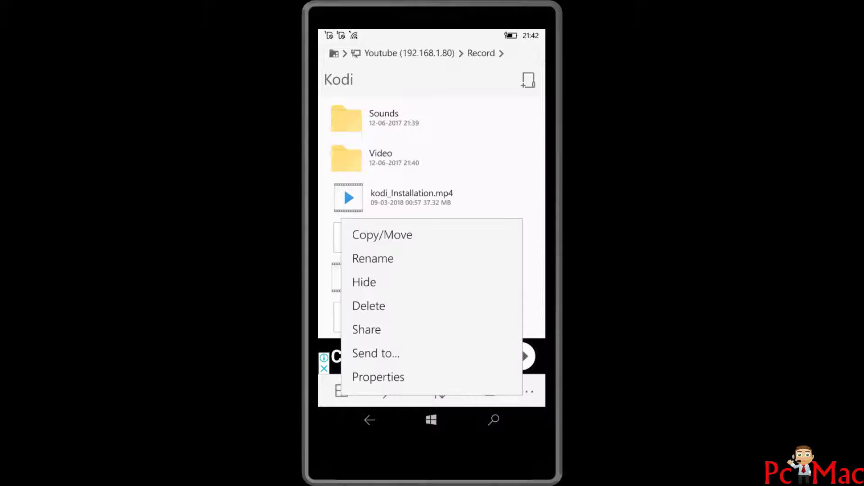
click(382, 235)
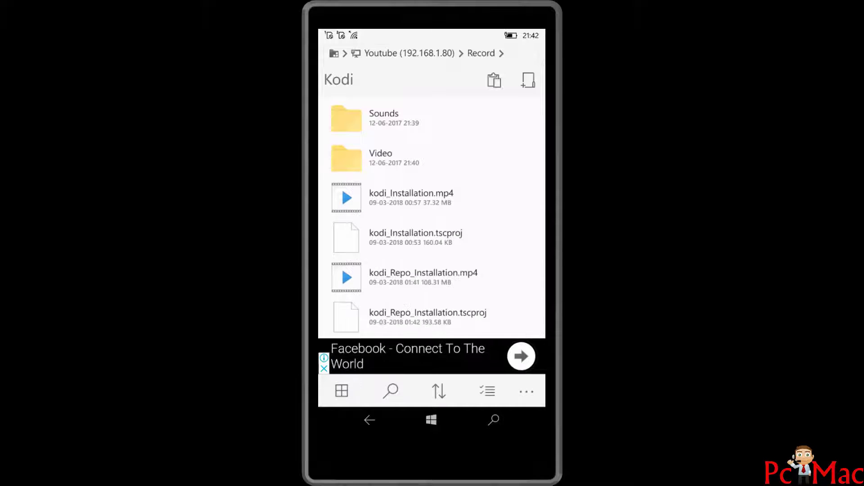
click(481, 53)
key(BackSpace)
key(BackSpace)
key(BackSpace)
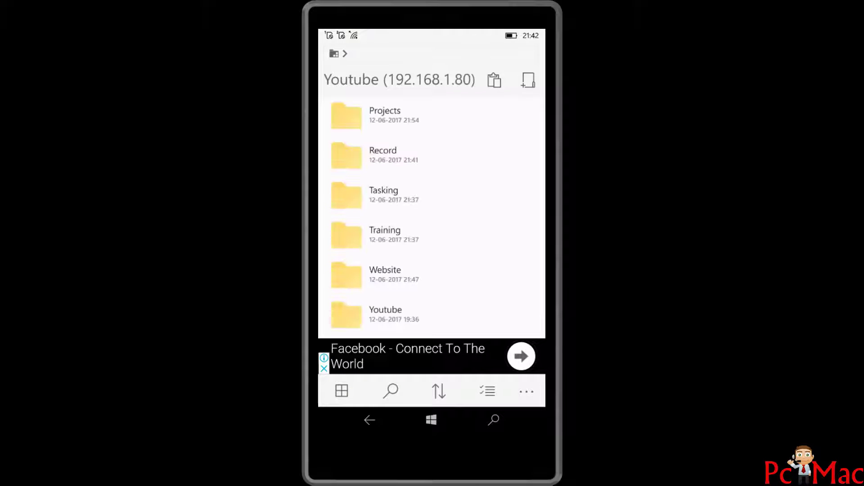
click(360, 130)
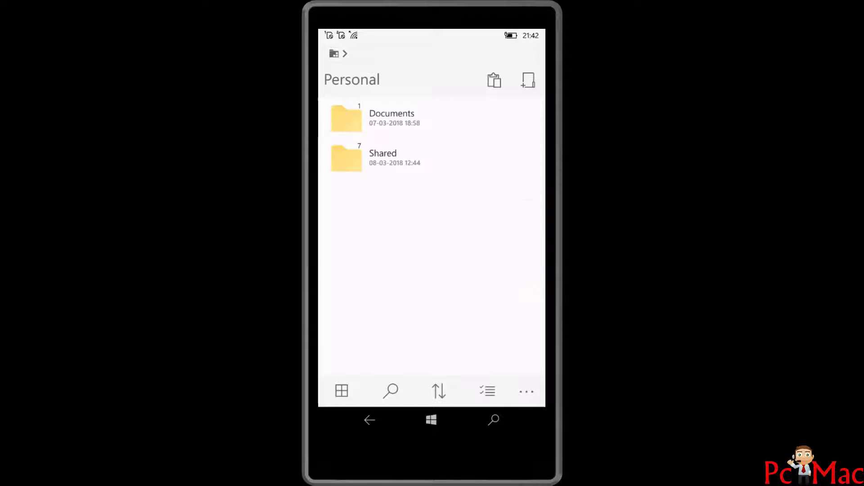
click(369, 118)
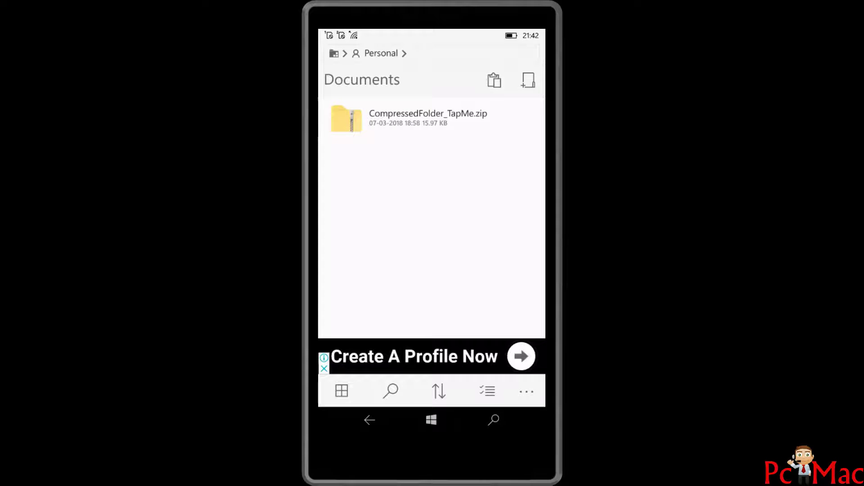
click(494, 80)
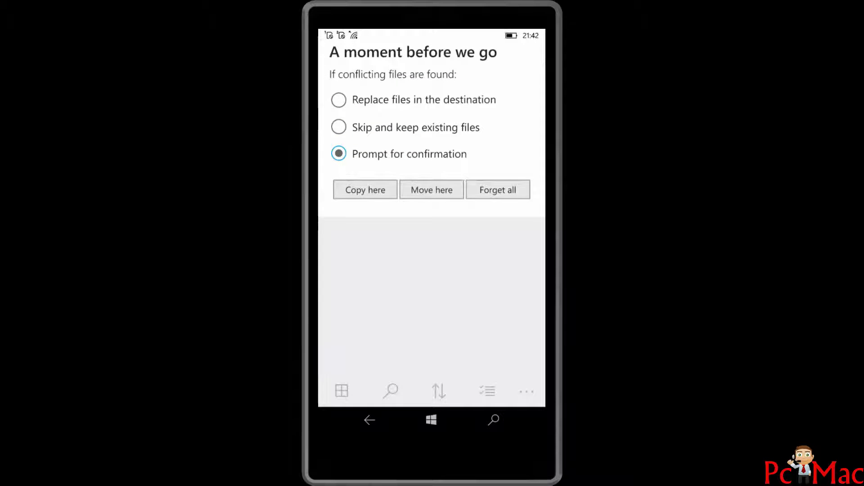
click(432, 190)
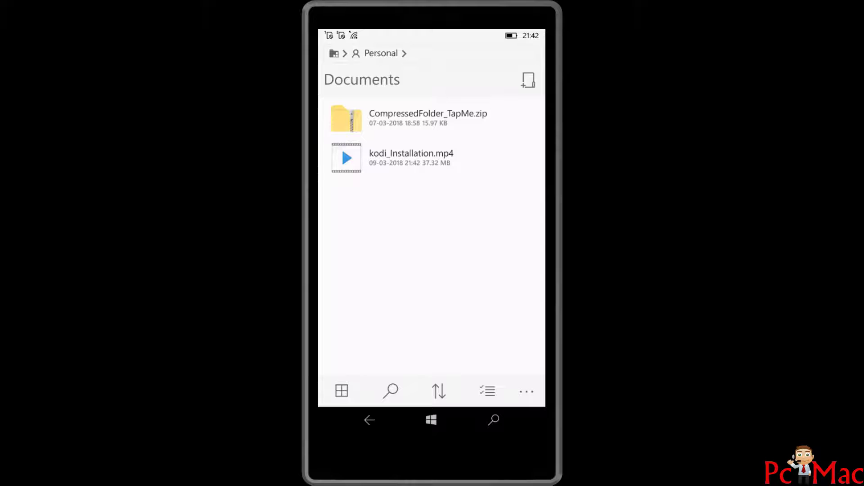
Exit and relaunch Metro File Manager from the tile folder, then open Personal > Documents.
key(Escape)
key(Escape)
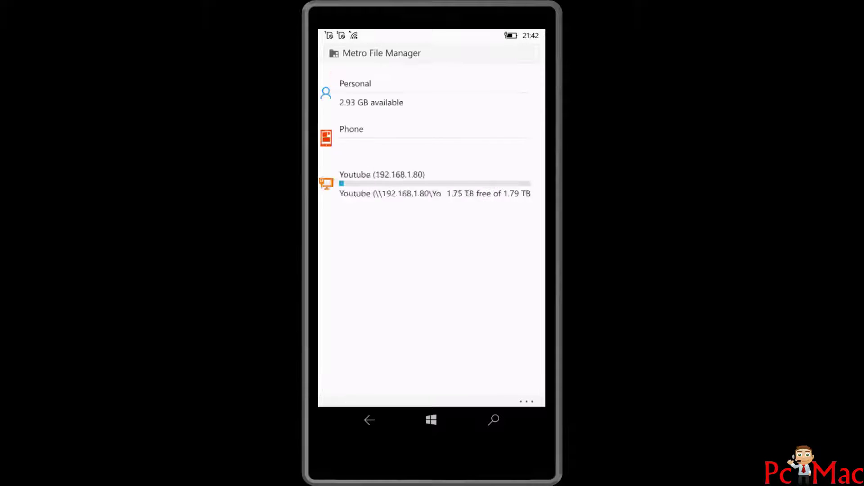
key(Escape)
key(Escape)
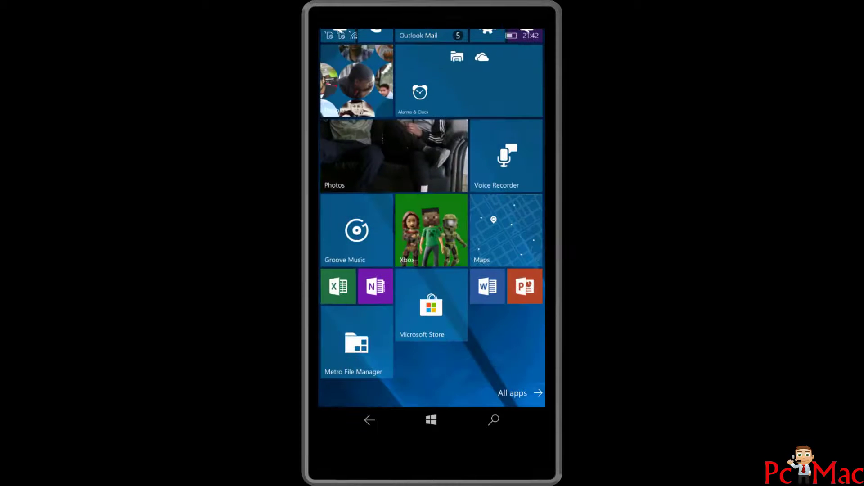
scroll(339, 93, up, 2)
click(468, 156)
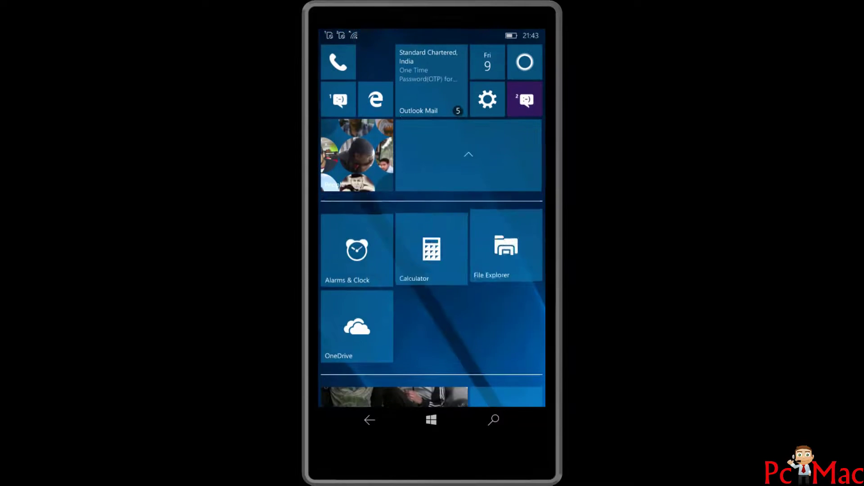
scroll(526, 86, down, 2)
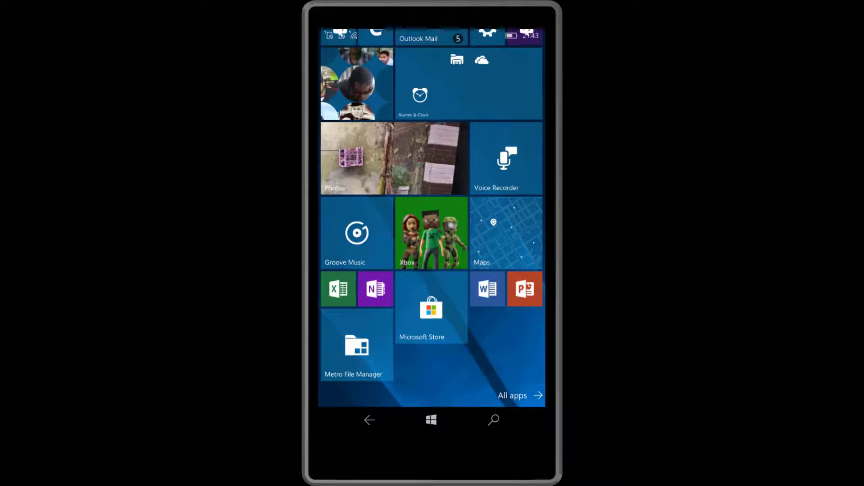
click(357, 342)
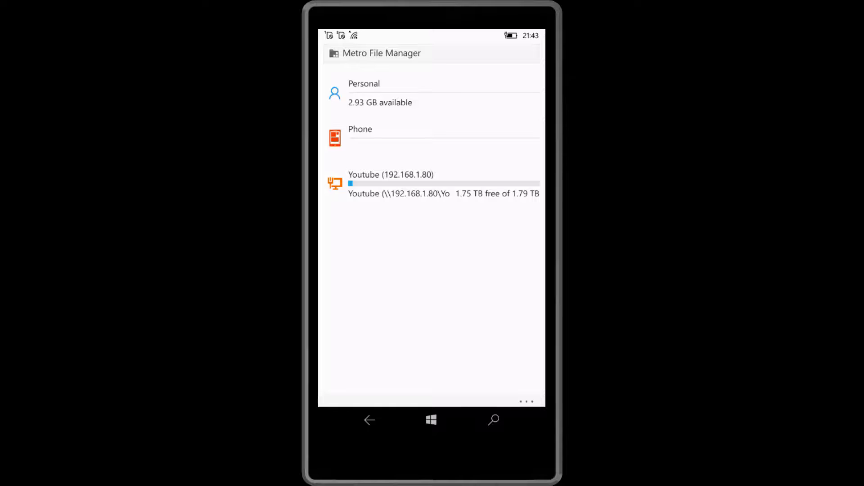
click(364, 92)
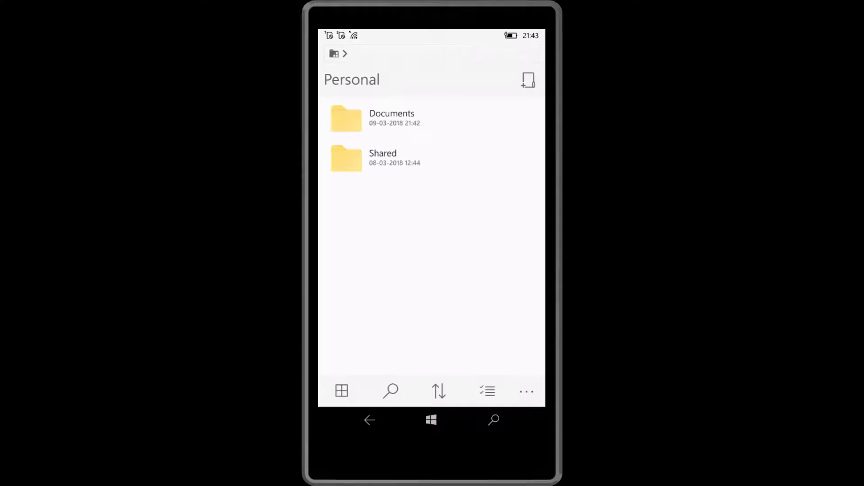
click(392, 118)
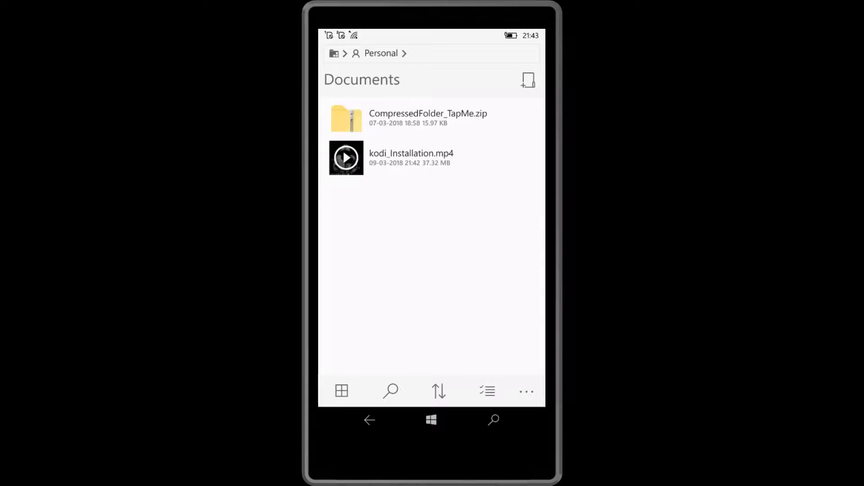
Back out of Documents and Personal to exit Metro File Manager, then open the PC's Start menu.
key(BackSpace)
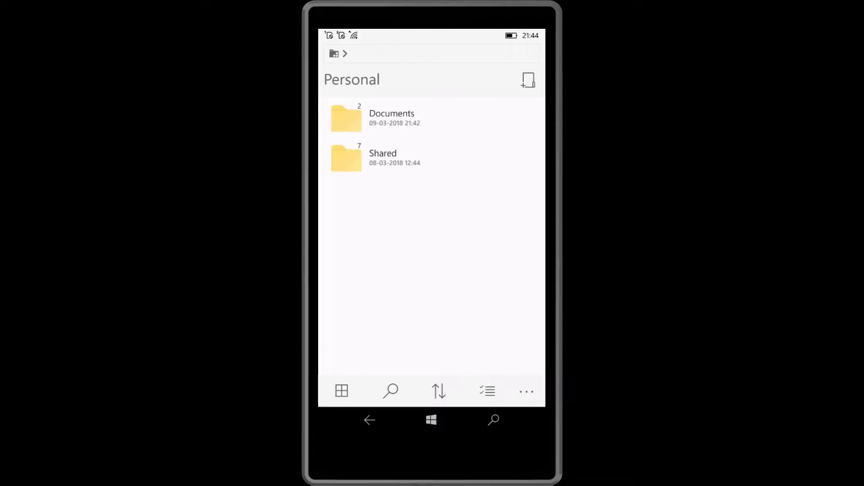
key(BackSpace)
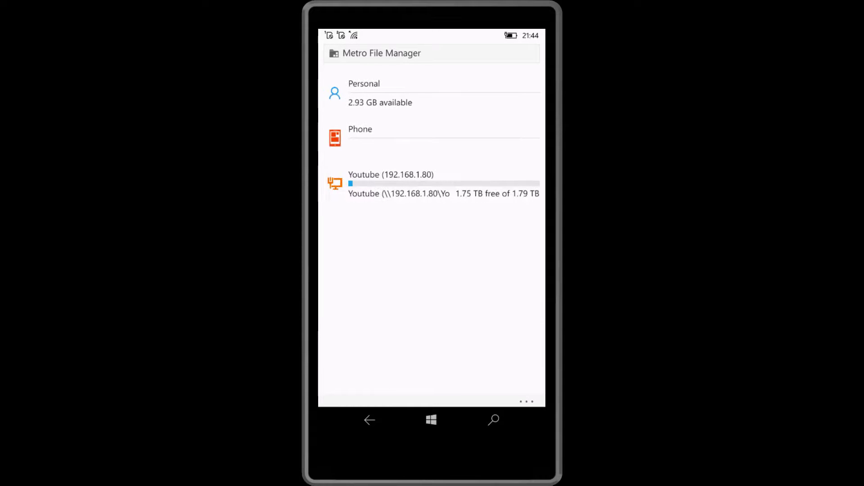
key(BackSpace)
key(BackSpace)
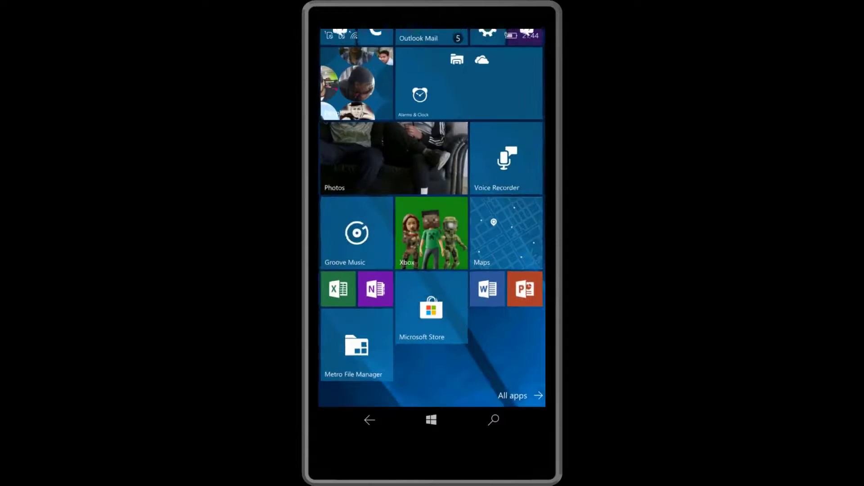
scroll(526, 72, up, 3)
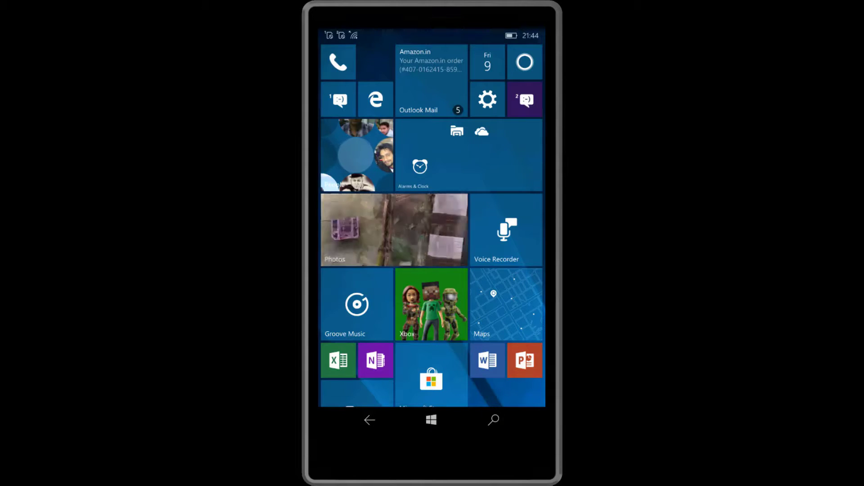
key(super)
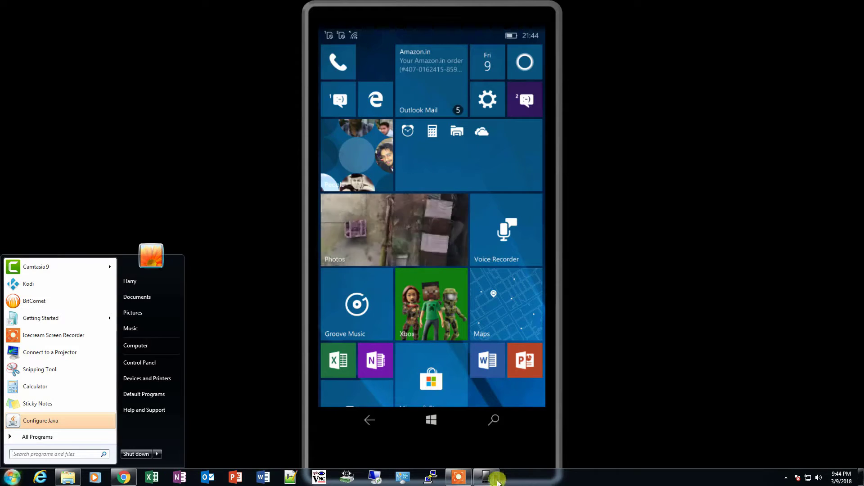
Close the Project My Screen phone mirror and the Youtube (Z:) Explorer window.
right_click(498, 481)
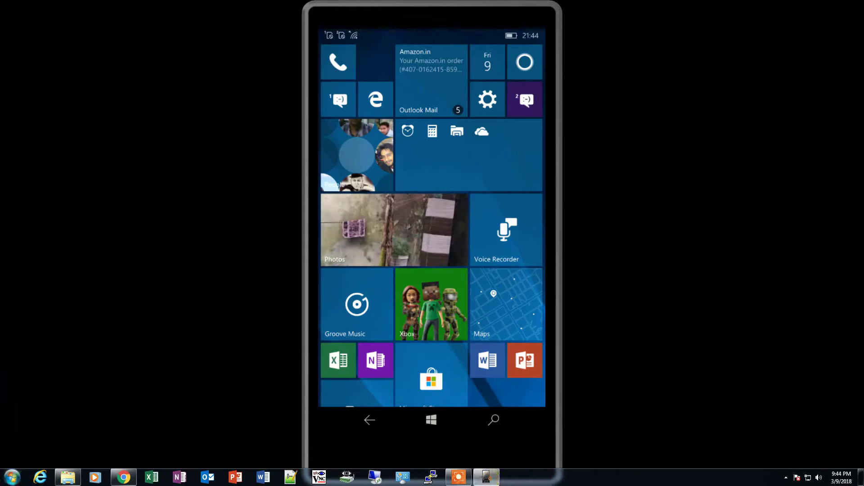
click(478, 455)
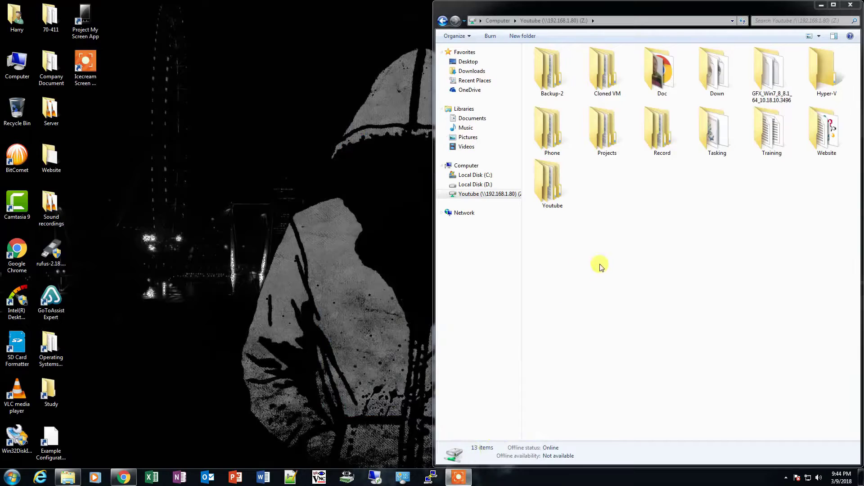
click(850, 5)
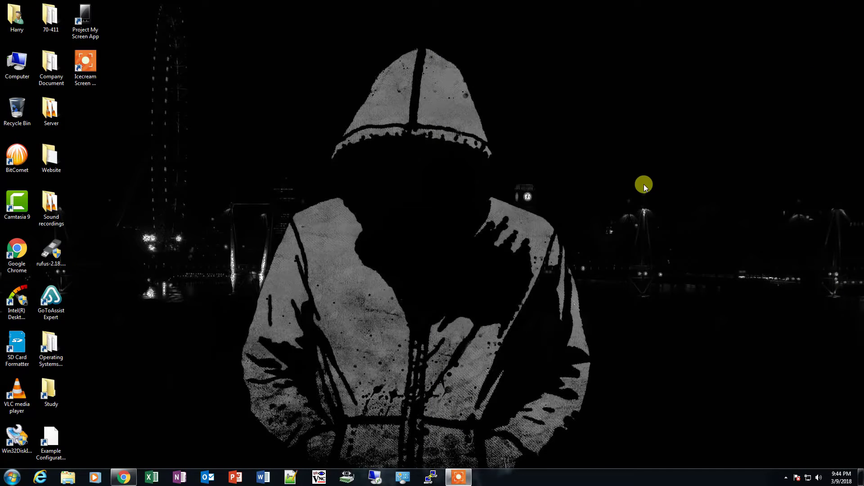